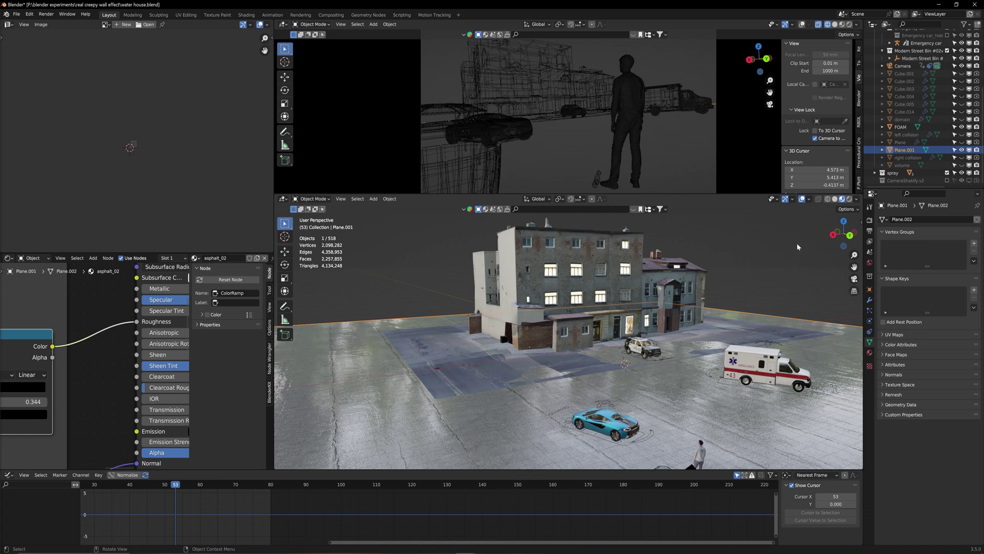
Show the street scene's camera view in solid shading and select the Buildings object
{"action": "middle_click_drag", "start_coordinate": [673, 301], "coordinate": [674, 301]}
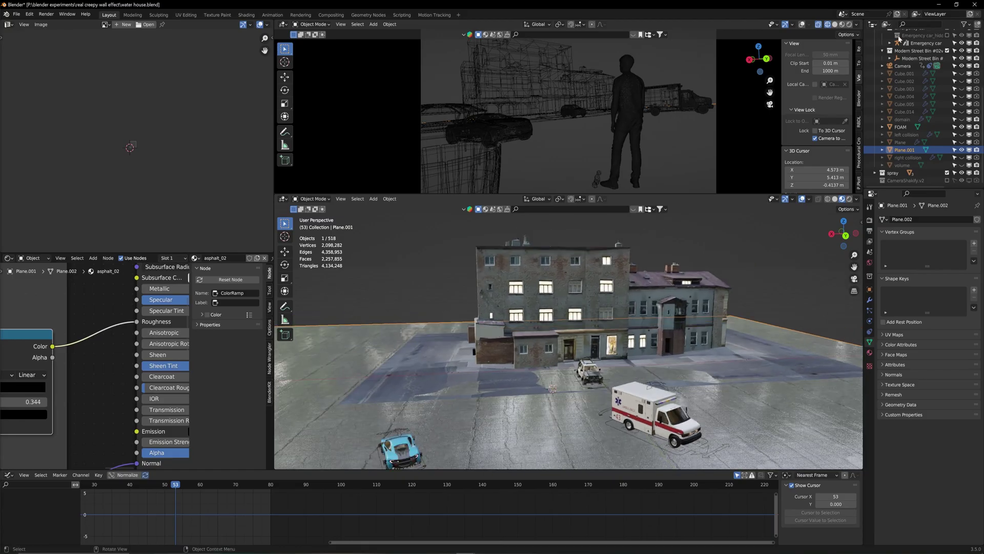
{"action": "left_click", "coordinate": [834, 24]}
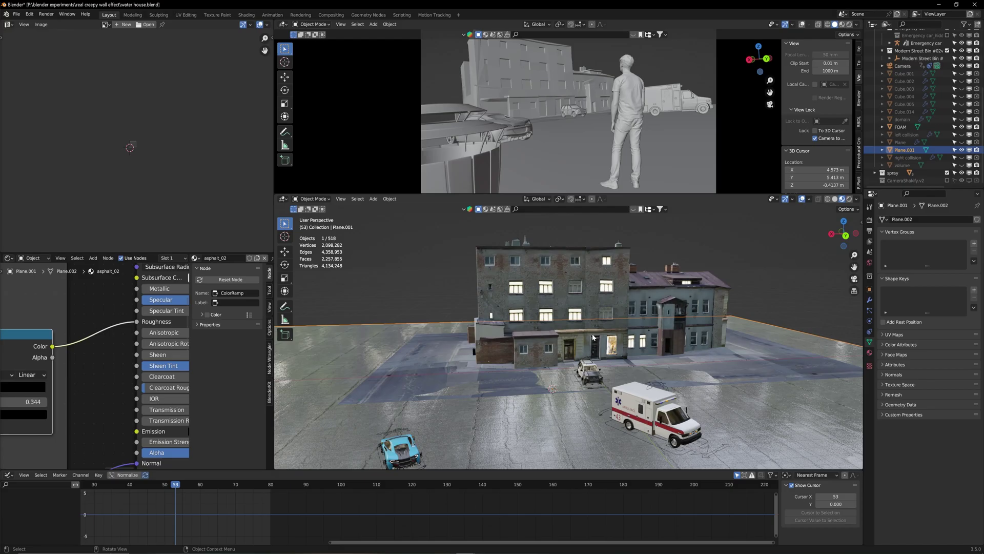
{"action": "left_click", "coordinate": [569, 300]}
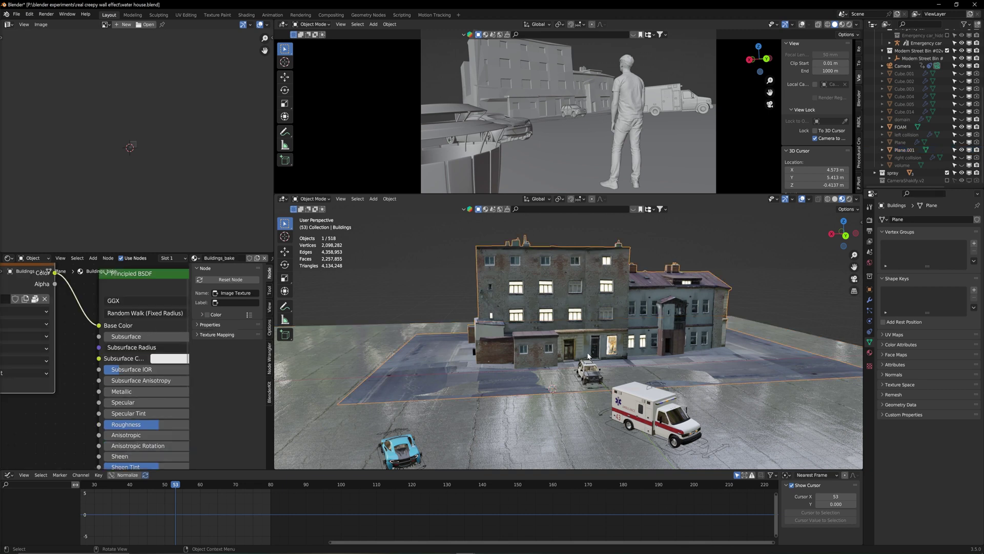
Orbit around the buildings to a frontal view of the facade
{"action": "middle_click_drag", "start_coordinate": [594, 356], "coordinate": [692, 369]}
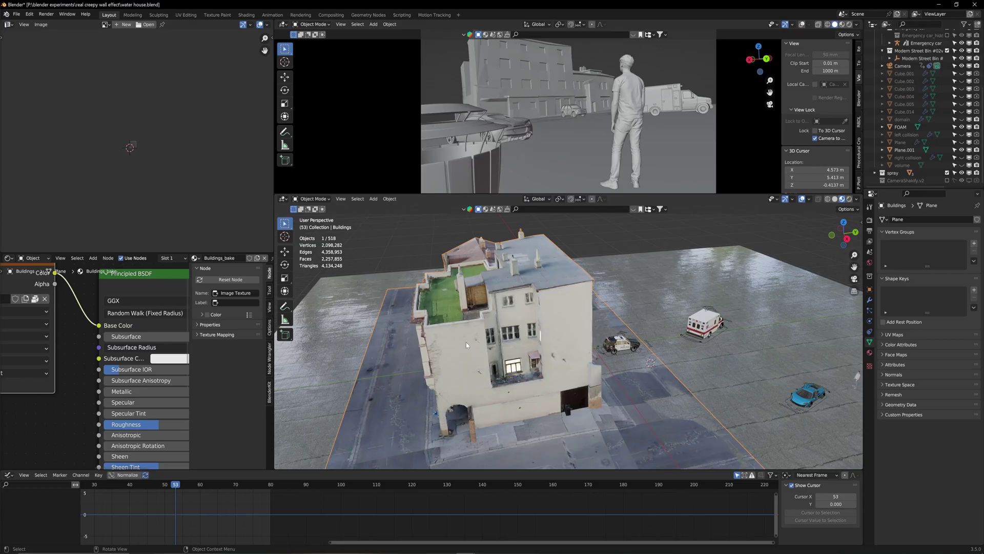
{"action": "middle_click_drag", "start_coordinate": [482, 346], "coordinate": [411, 343]}
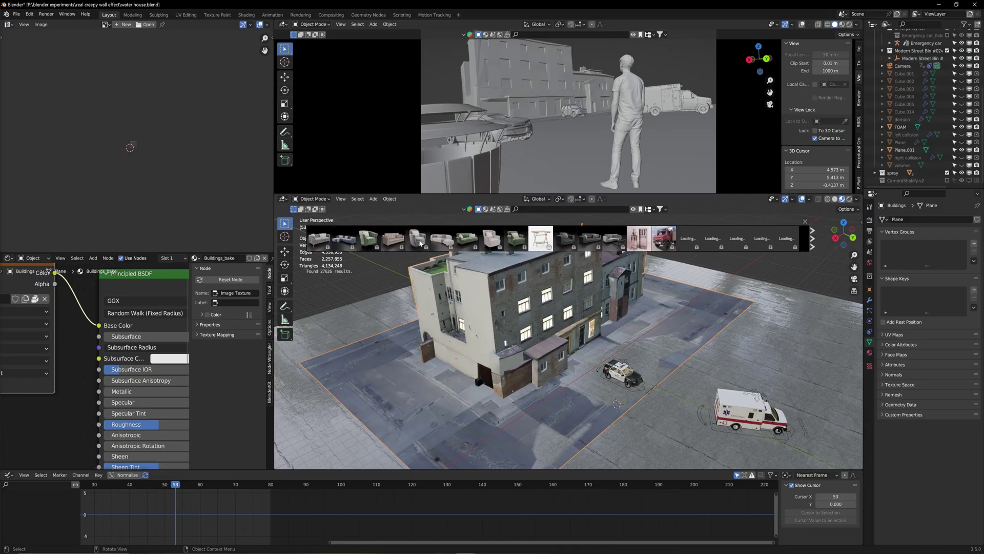
Set the asset search filter to list free assets first
{"action": "mouse_move", "coordinate": [386, 241]}
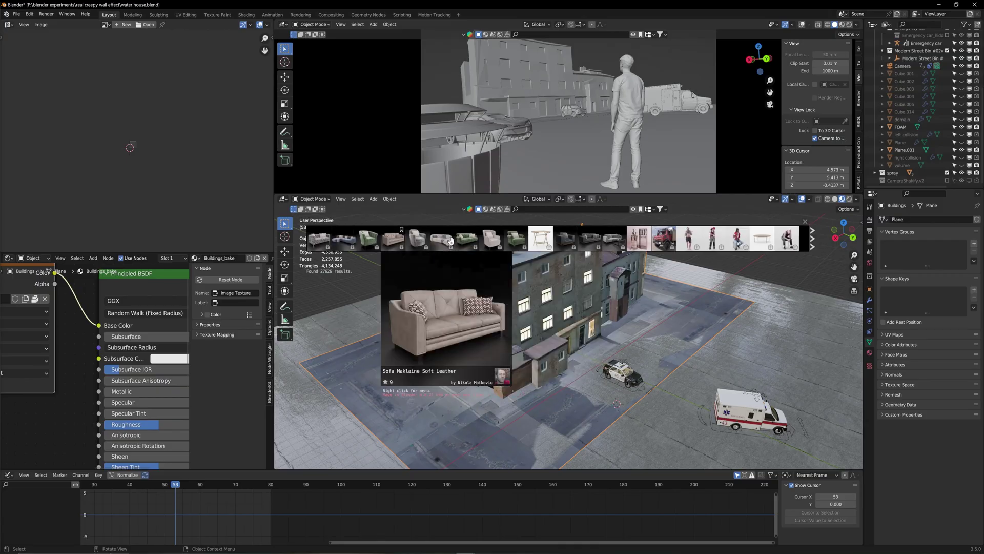
{"action": "left_click", "coordinate": [661, 209]}
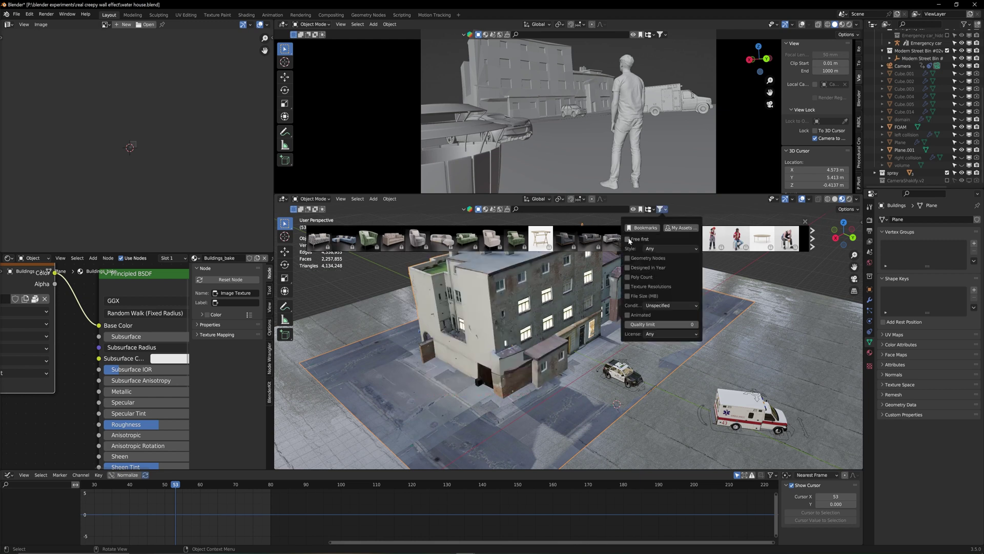
{"action": "left_click", "coordinate": [630, 240]}
Search the asset library for 'car' and browse the resulting models
{"action": "mouse_move", "coordinate": [404, 240]}
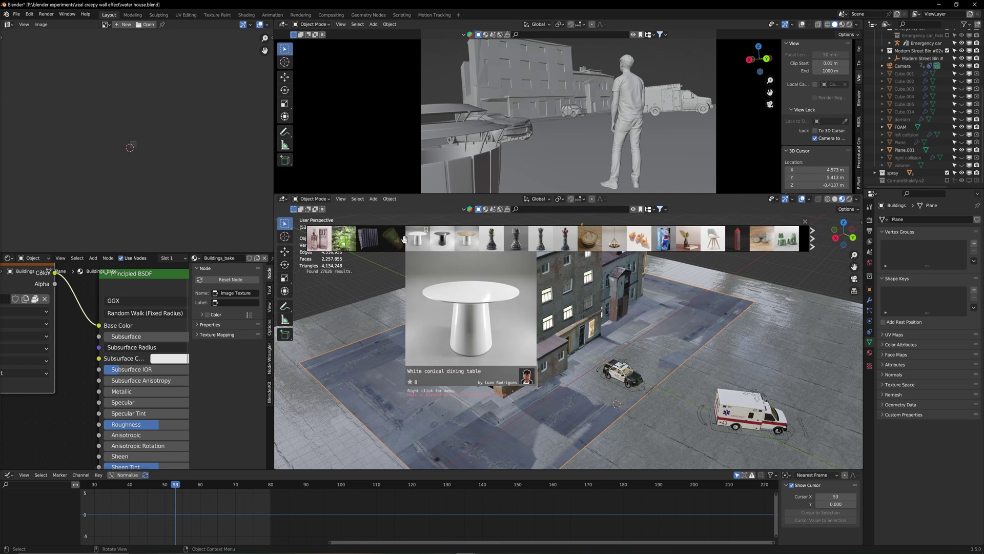
{"action": "left_click", "coordinate": [527, 209]}
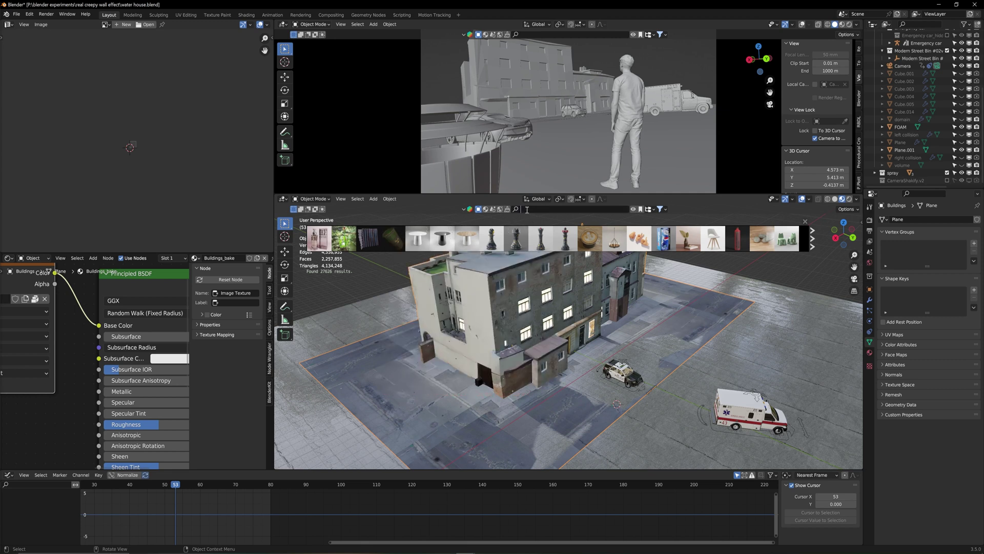
{"action": "type", "text": "car"}
{"action": "key", "text": "Return"}
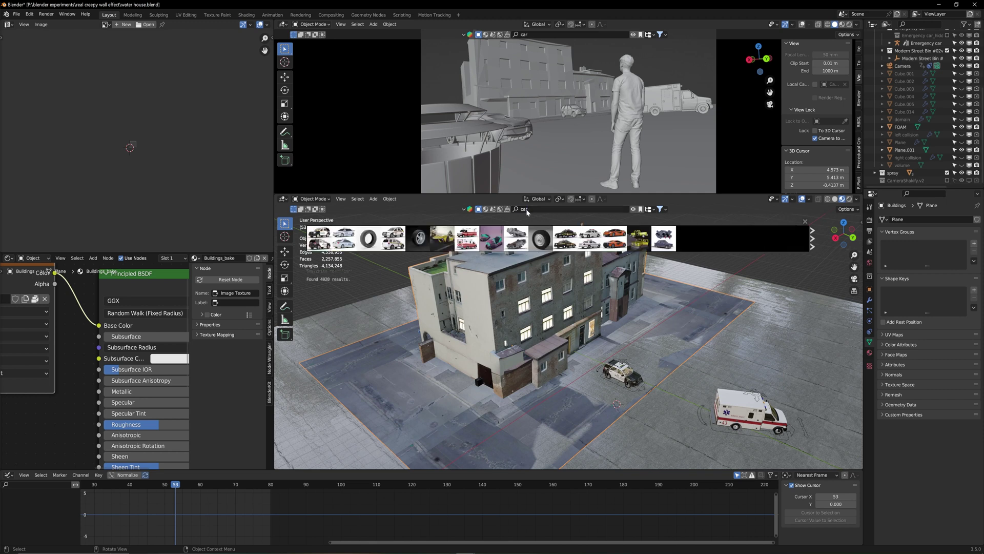
{"action": "mouse_move", "coordinate": [505, 235]}
{"action": "mouse_move", "coordinate": [460, 230]}
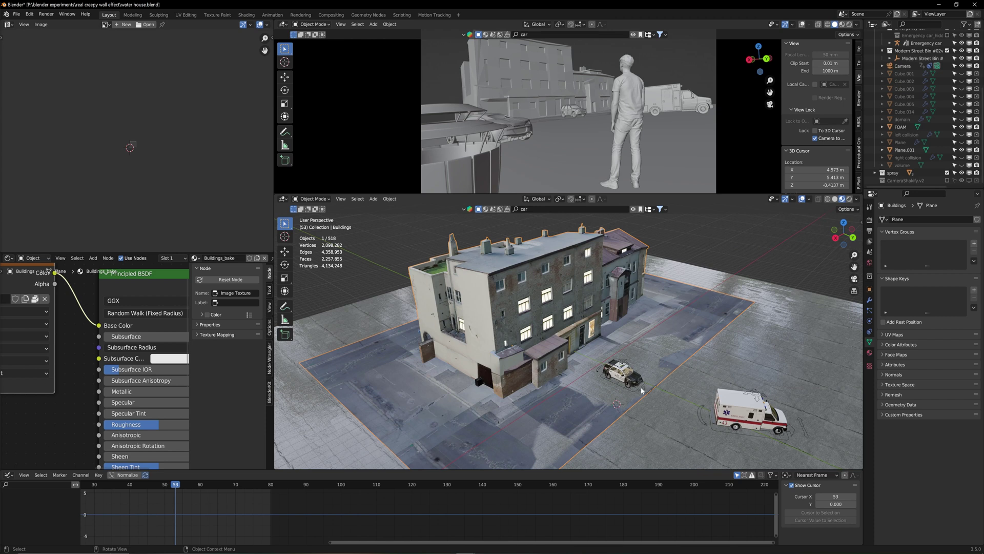
{"action": "scroll", "coordinate": [642, 391], "scroll_direction": "down", "scroll_amount": 3}
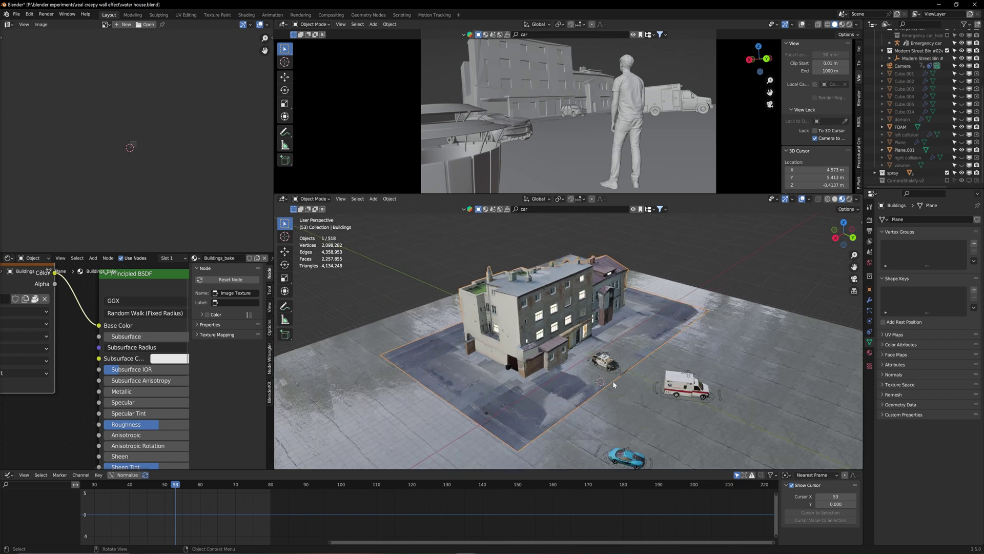
{"action": "middle_click_drag", "start_coordinate": [610, 380], "coordinate": [596, 450]}
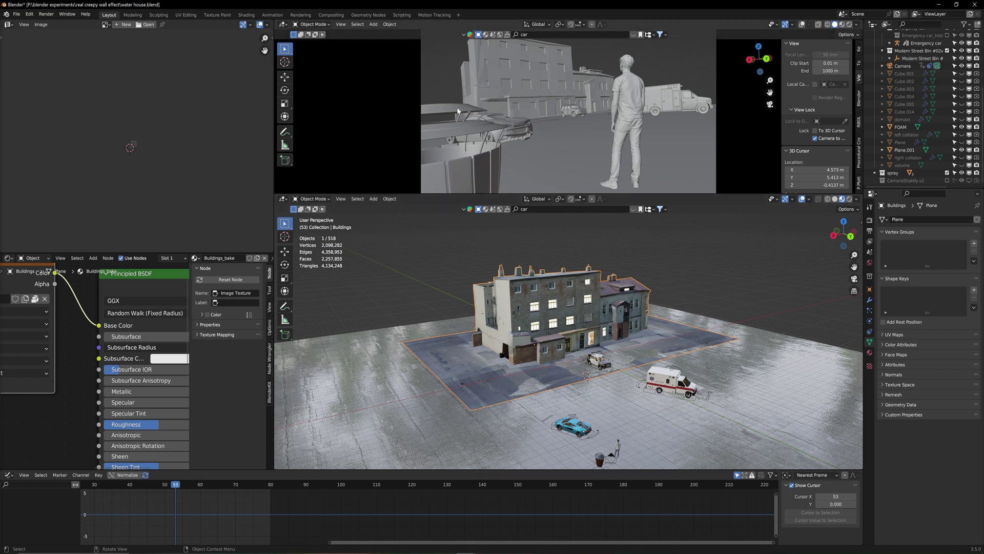
{"action": "key", "text": "z"}
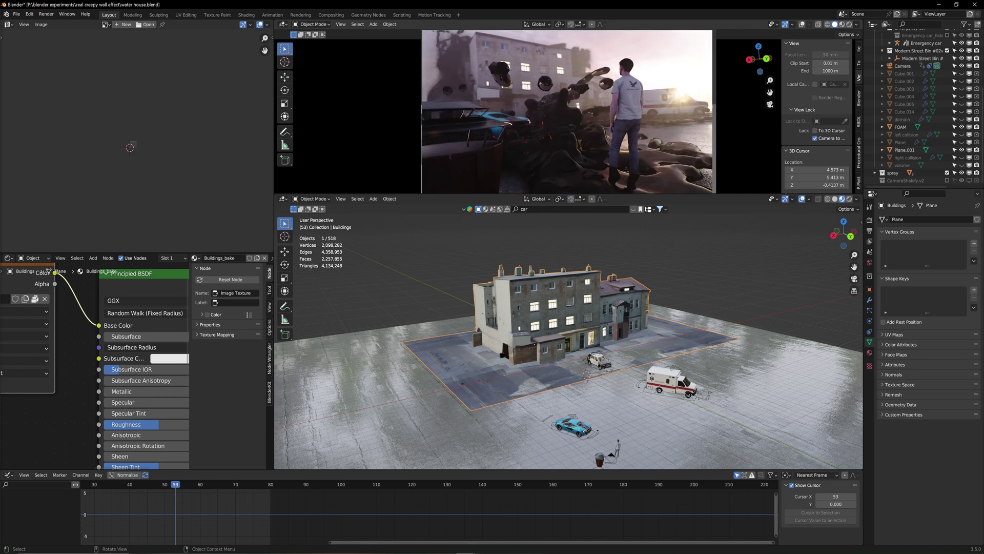
{"action": "key", "text": "z"}
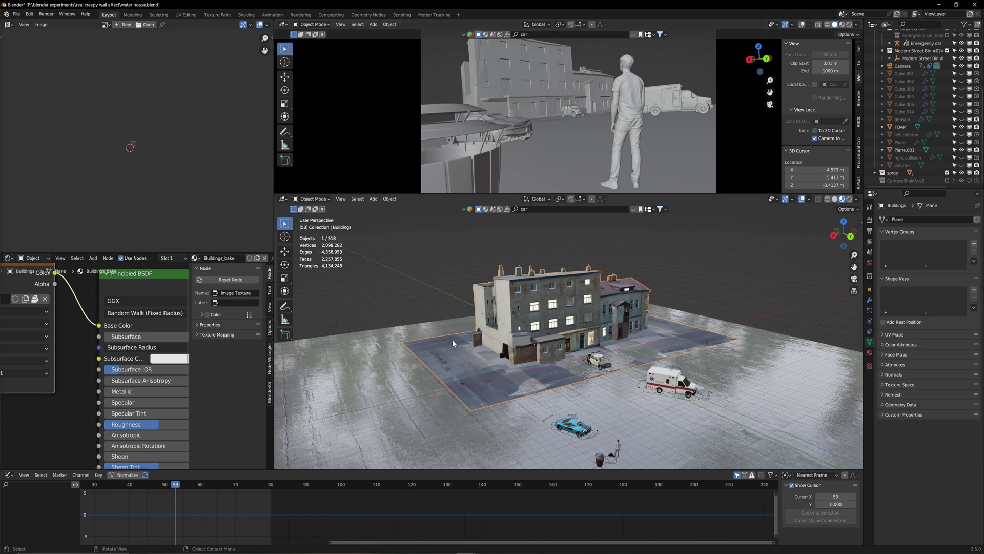
Save the scene to water house.blend with Ctrl+S
{"action": "key", "text": "ctrl+s"}
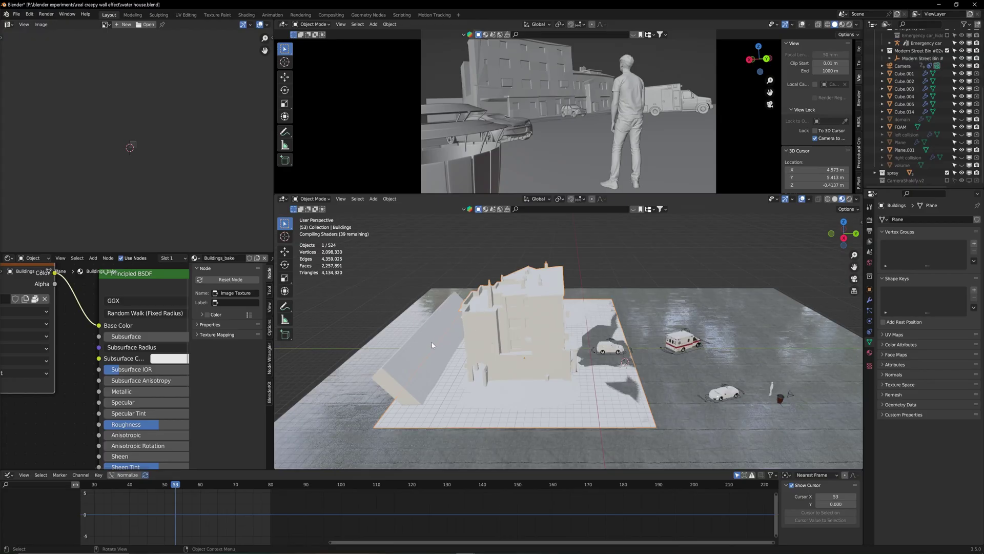
Select the slanted box Cube.003 and show its fluid physics settings
{"action": "left_click", "coordinate": [419, 348]}
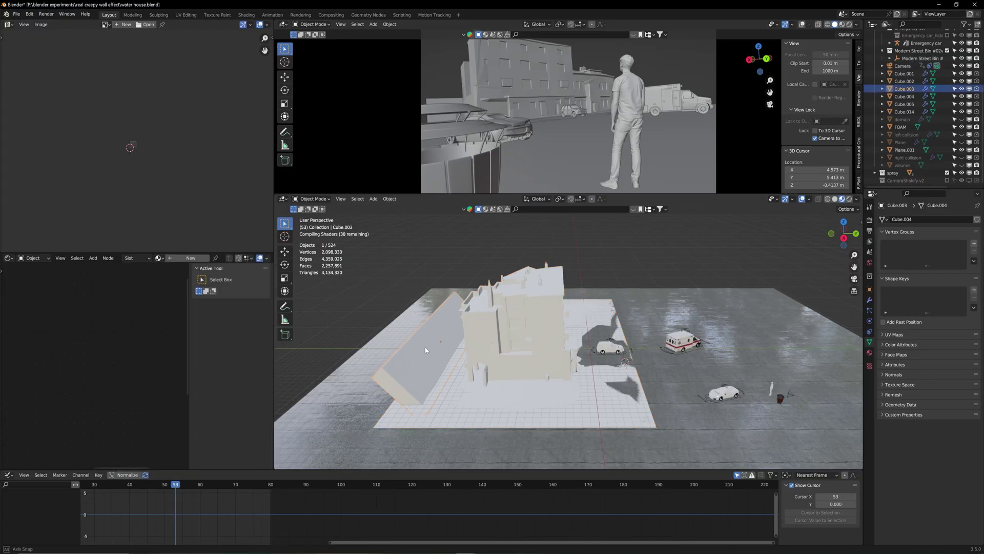
{"action": "middle_click_drag", "start_coordinate": [425, 347], "coordinate": [458, 354]}
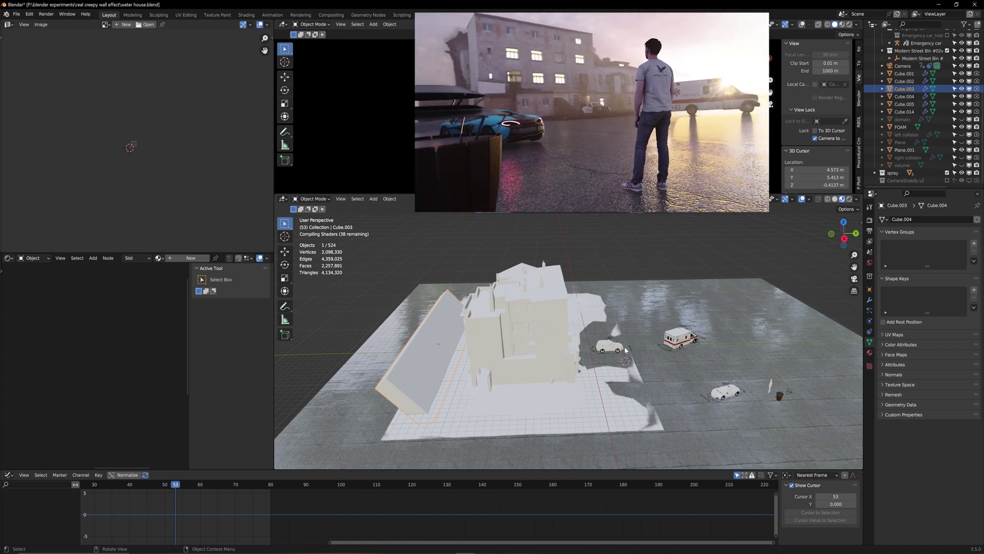
{"action": "middle_click_drag", "start_coordinate": [534, 352], "coordinate": [524, 349]}
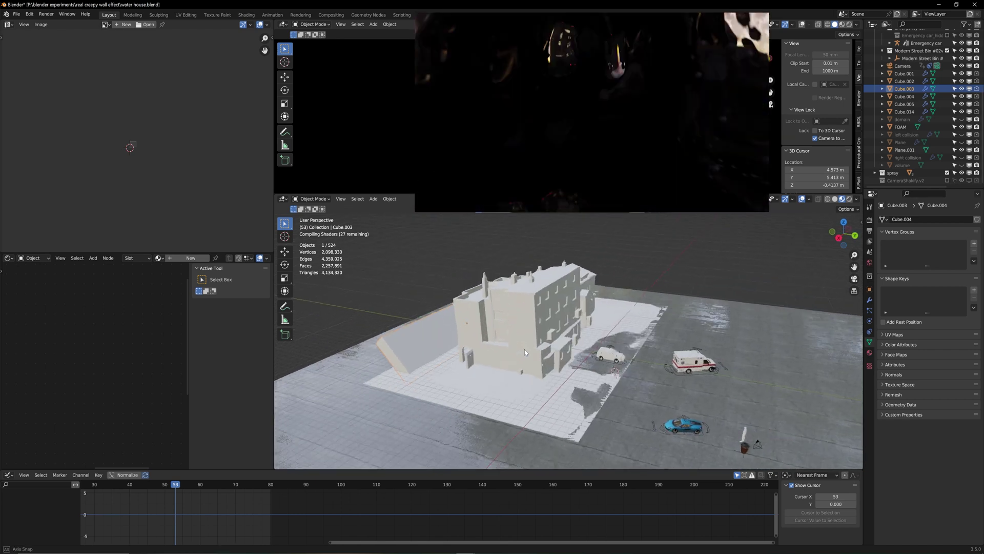
{"action": "left_click", "coordinate": [869, 320]}
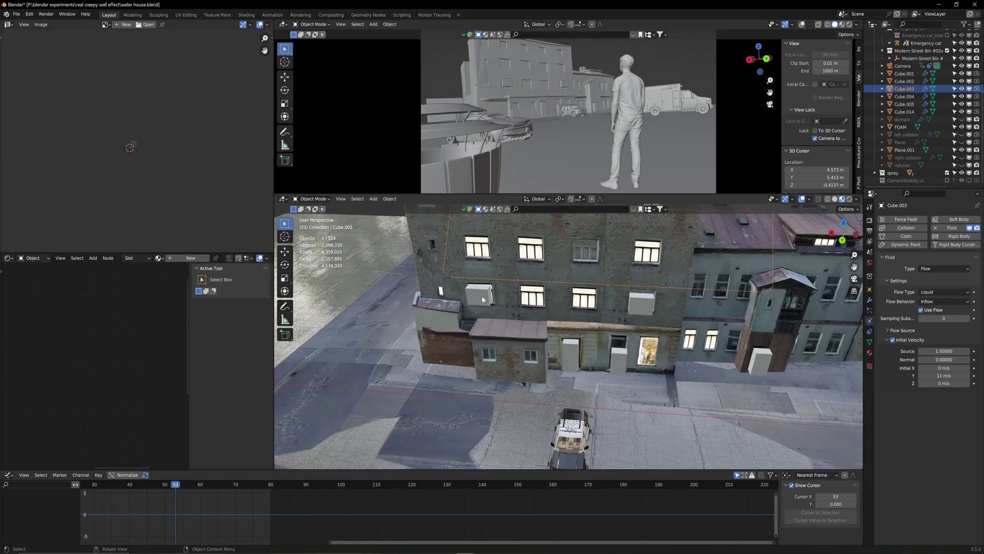
Inspect the inflow settings of Cube.014, Cube.002 and Cube.005 (Y -0.6, Z -1 m/s)
{"action": "left_click", "coordinate": [483, 299]}
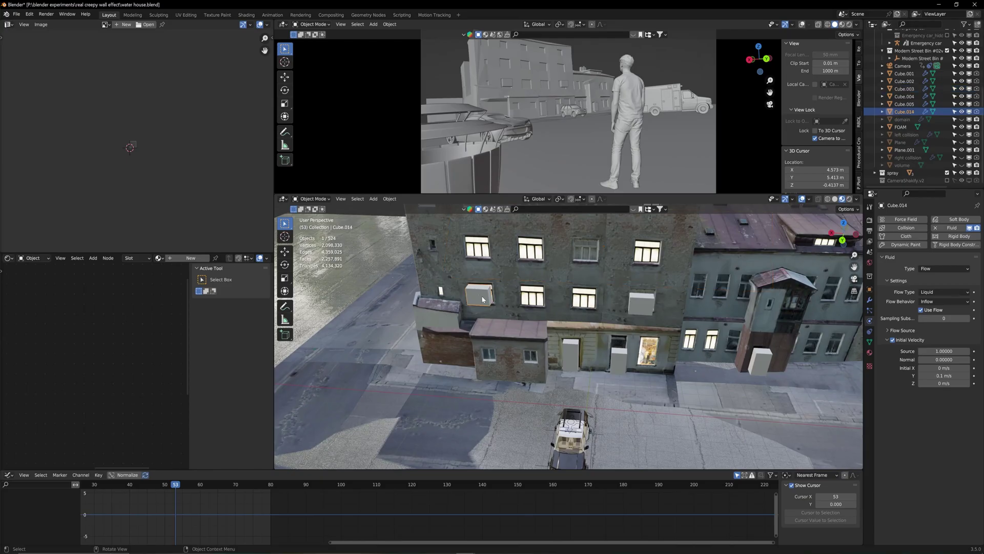
{"action": "left_click", "coordinate": [640, 303]}
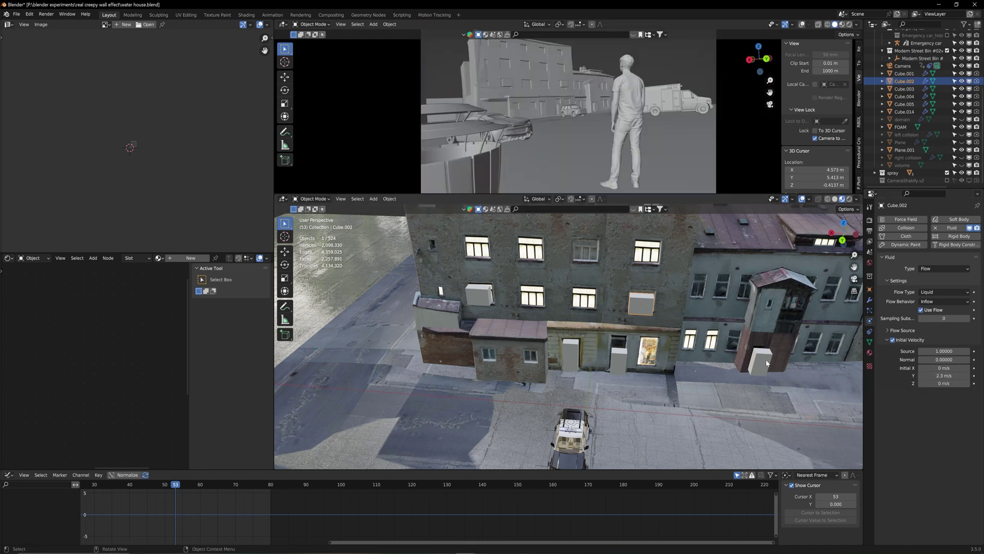
{"action": "left_click", "coordinate": [768, 362]}
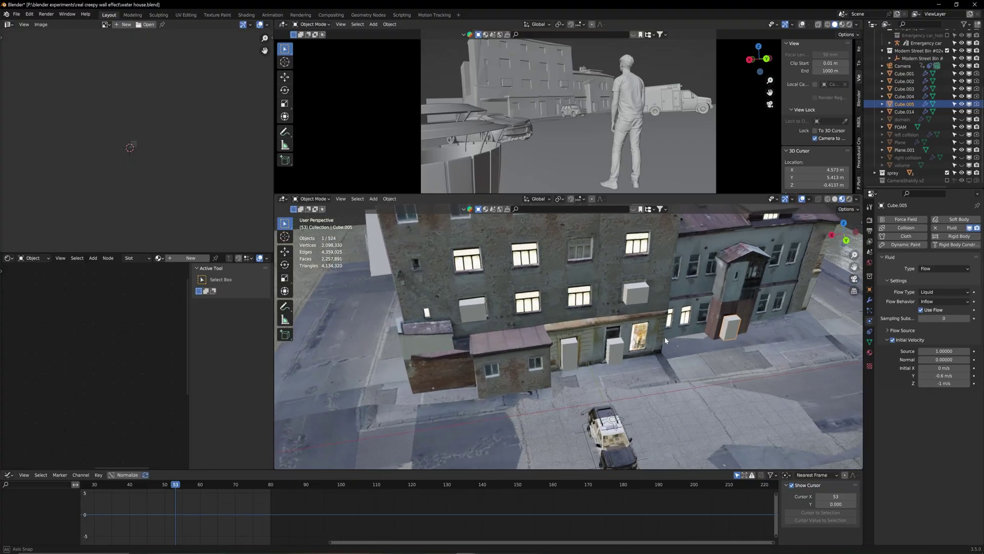
Zoom out and orbit over the street, then select the scanned building to show its material
{"action": "scroll", "coordinate": [666, 337], "scroll_direction": "down", "scroll_amount": 4}
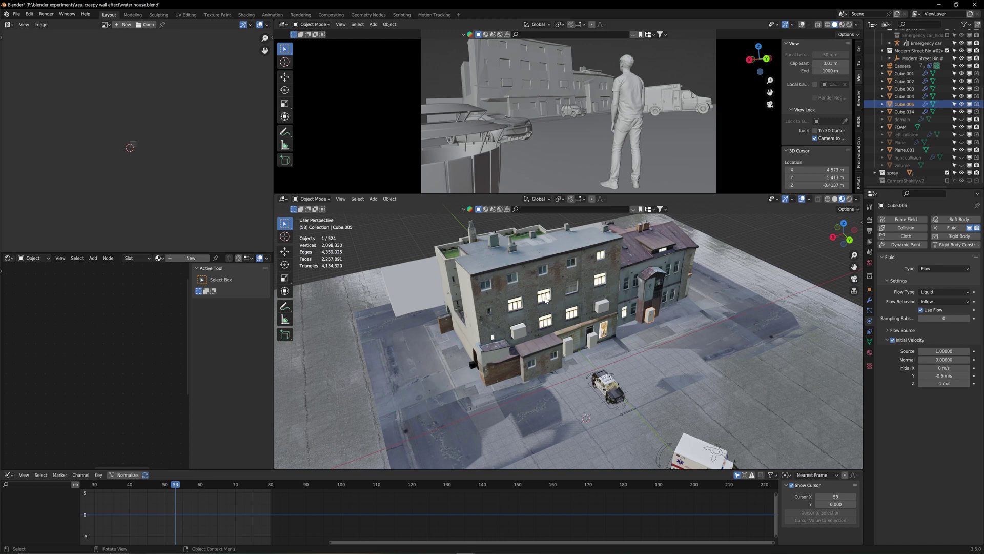
{"action": "middle_click_drag", "start_coordinate": [544, 298], "coordinate": [556, 278]}
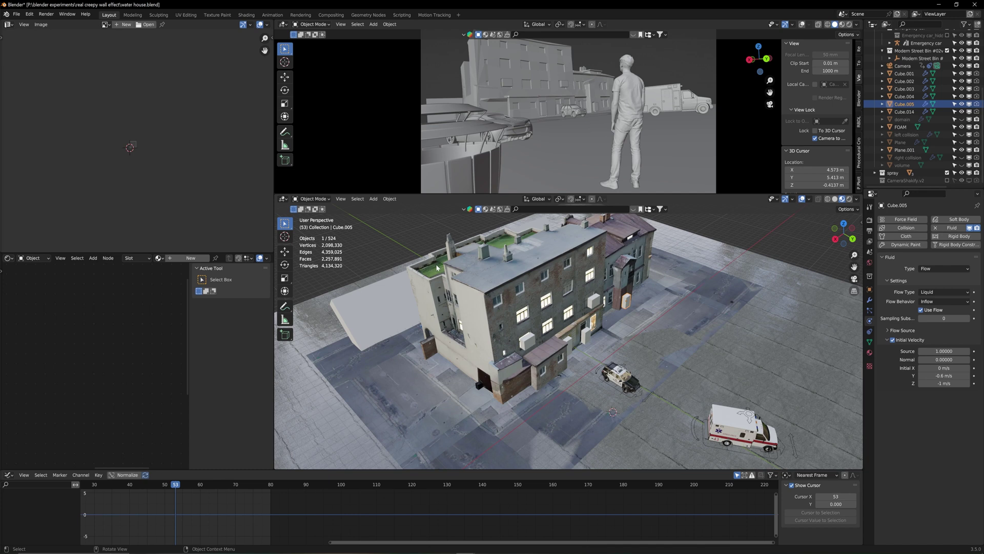
{"action": "middle_click_drag", "start_coordinate": [464, 269], "coordinate": [498, 278]}
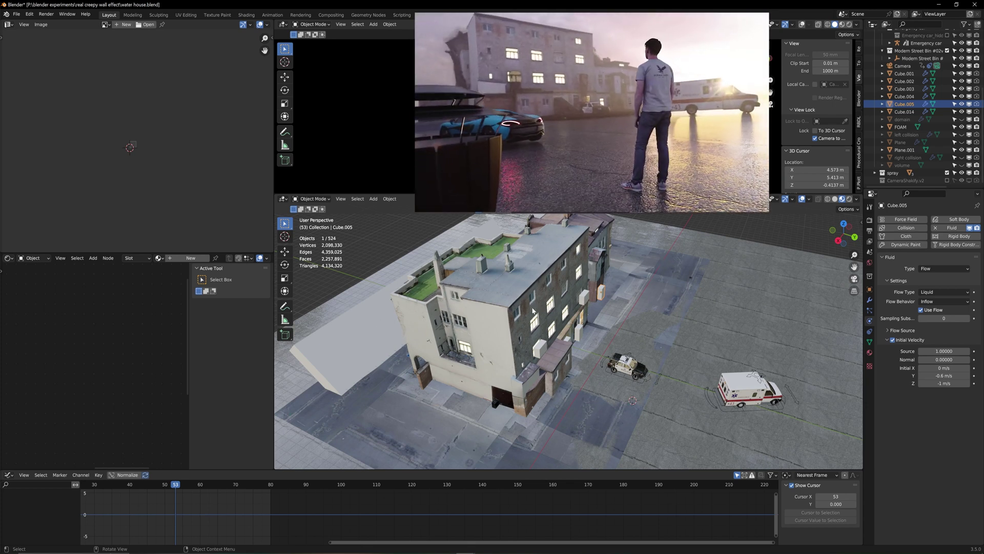
{"action": "left_click", "coordinate": [562, 282]}
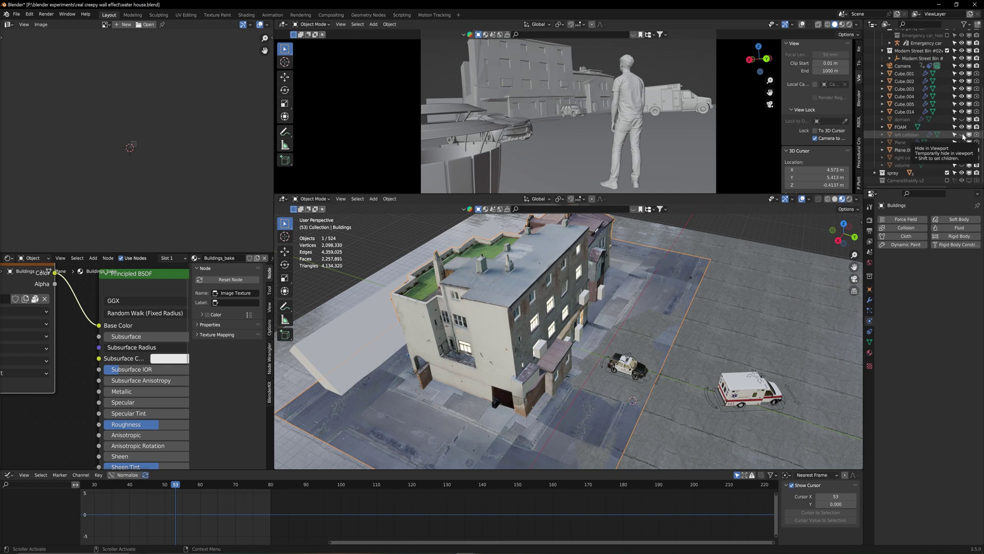
Unhide 'left collision', make it the active object, and view it in solid shading
{"action": "left_click", "coordinate": [962, 134]}
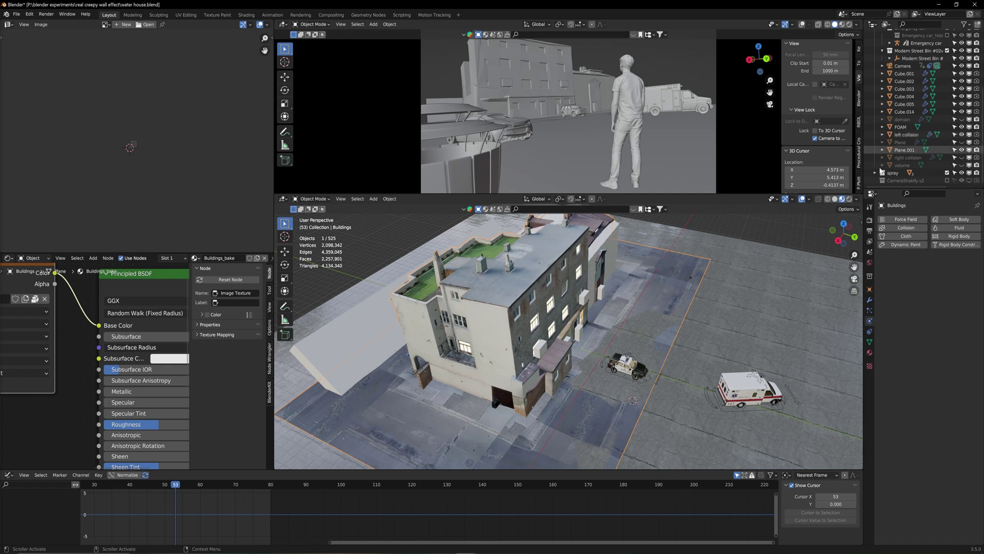
{"action": "left_click", "coordinate": [609, 241]}
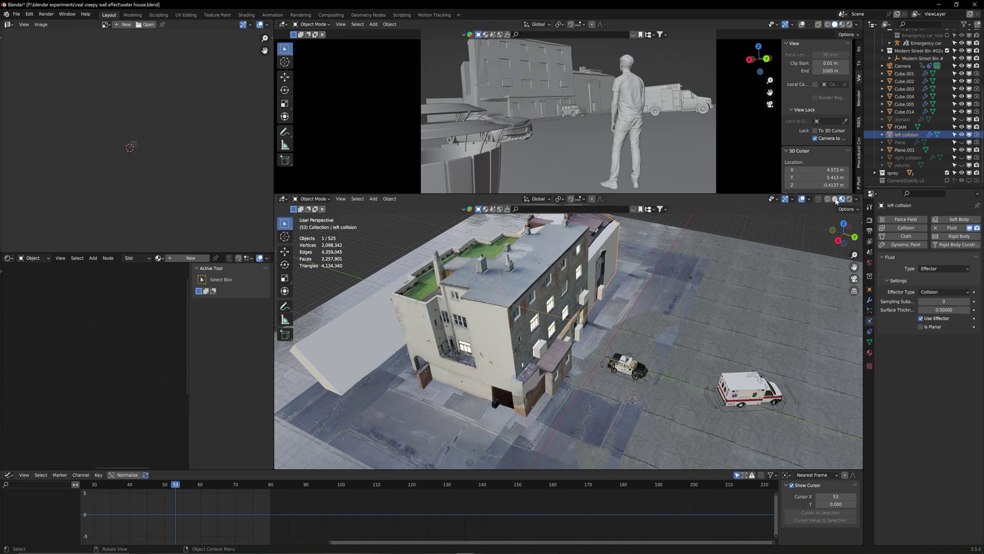
{"action": "left_click", "coordinate": [835, 200]}
Frame the left collision block and inspect it alone in local view
{"action": "key", "text": "KP_Decimal"}
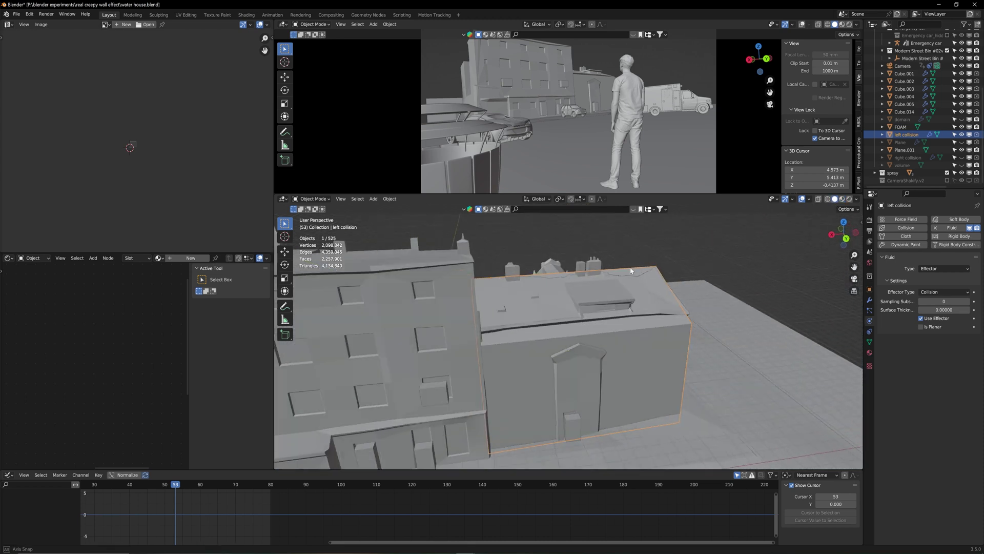
{"action": "middle_click_drag", "start_coordinate": [695, 262], "coordinate": [632, 334]}
{"action": "key", "text": "KP_Divide"}
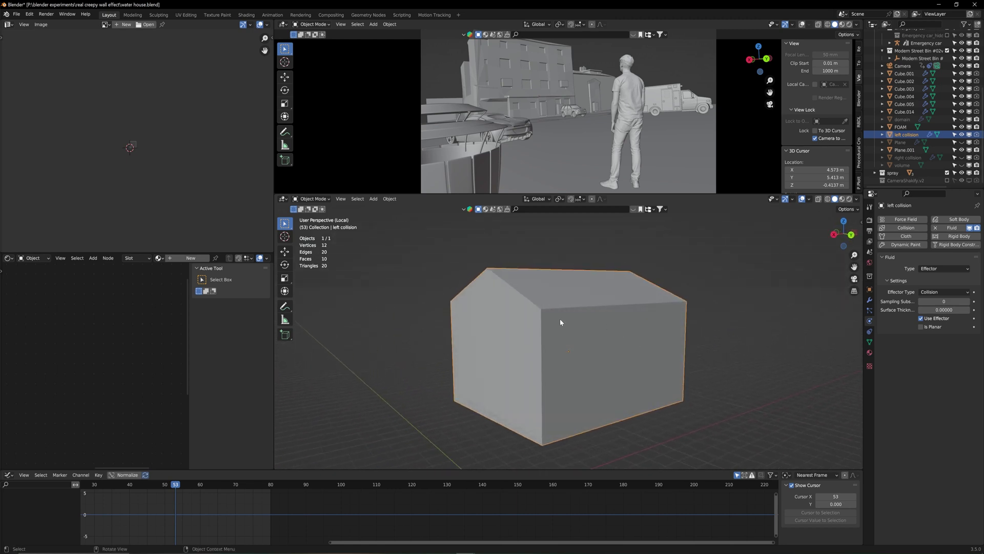
{"action": "middle_click_drag", "start_coordinate": [560, 322], "coordinate": [585, 306]}
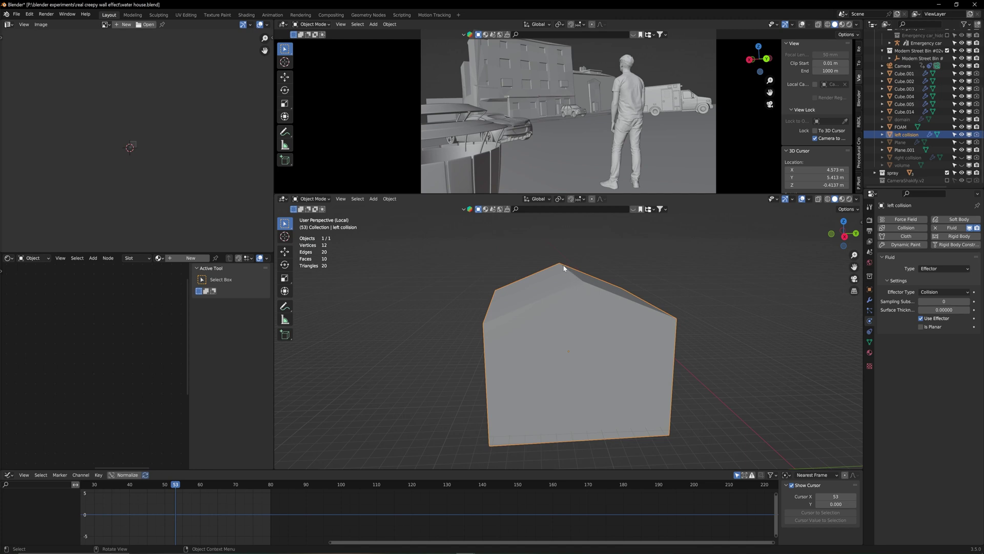
{"action": "key", "text": "KP_Divide"}
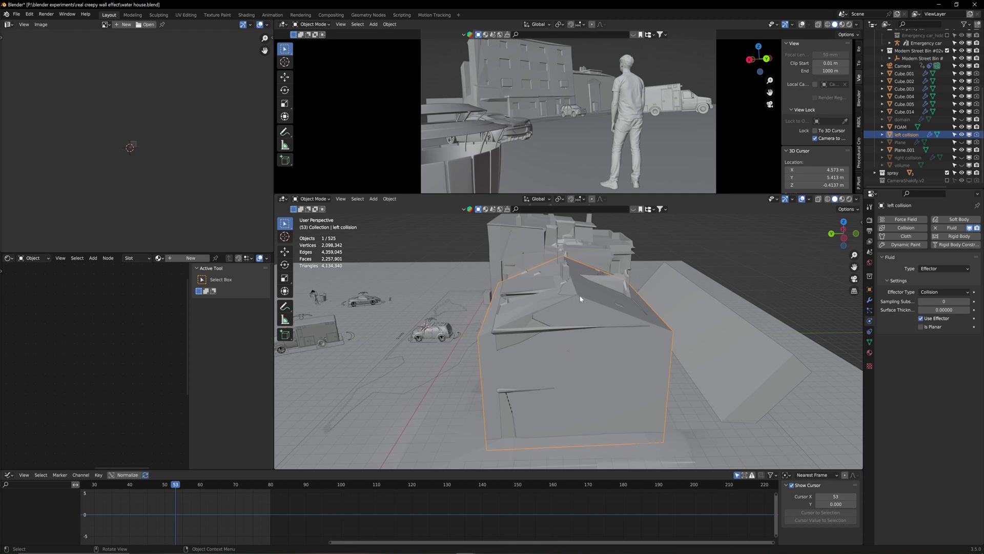
Hide the left collision block, checking the house's left side with and without it
{"action": "left_click", "coordinate": [962, 135]}
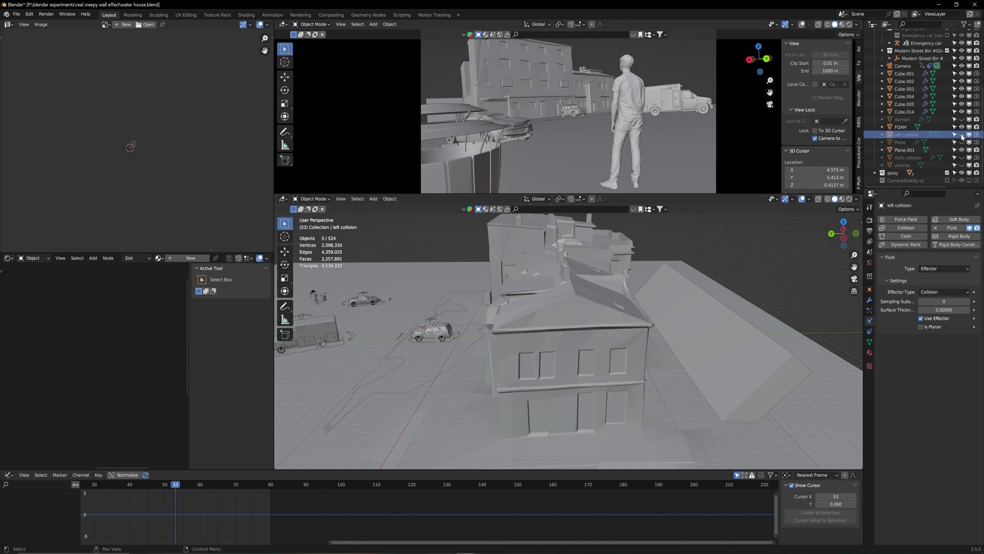
{"action": "middle_click_drag", "start_coordinate": [538, 307], "coordinate": [600, 311]}
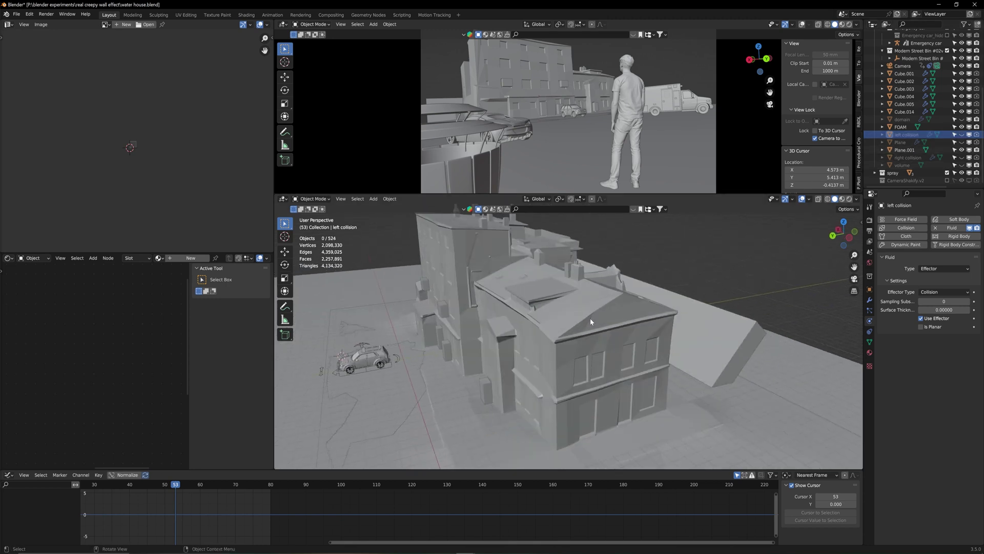
{"action": "left_click", "coordinate": [962, 134]}
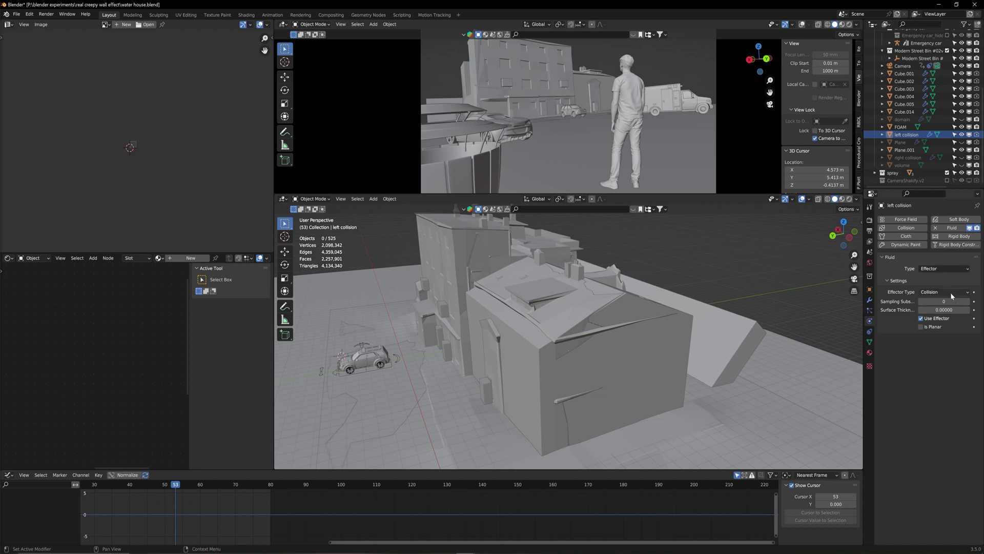
{"action": "left_click", "coordinate": [961, 134]}
{"action": "middle_click_drag", "start_coordinate": [602, 332], "coordinate": [515, 336]}
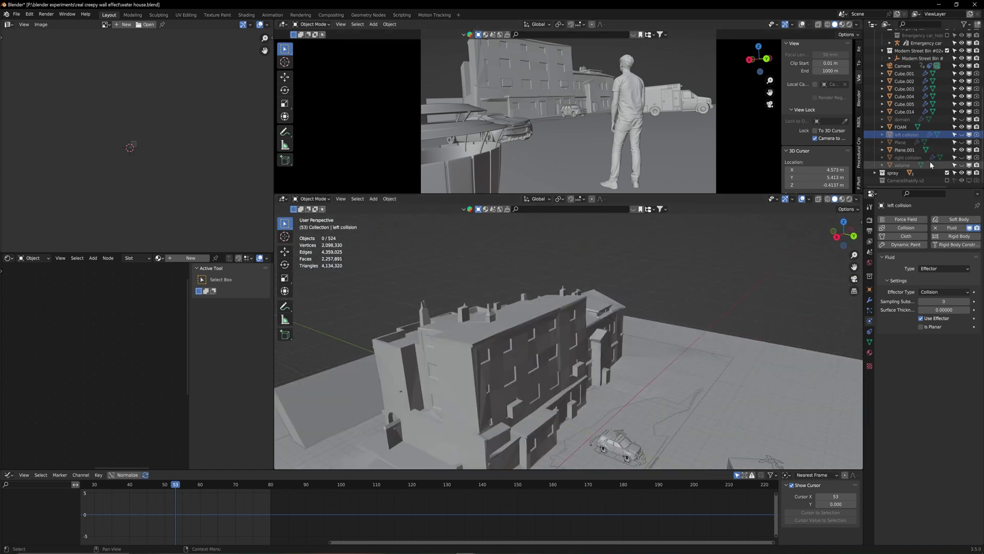
Unhide the right collision object and select it
{"action": "left_click", "coordinate": [961, 158]}
{"action": "mouse_move", "coordinate": [512, 331]}
{"action": "middle_mouse_down"}
{"action": "mouse_move", "coordinate": [473, 327]}
{"action": "mouse_move", "coordinate": [501, 321]}
{"action": "middle_mouse_up"}
{"action": "left_click", "coordinate": [470, 328]}
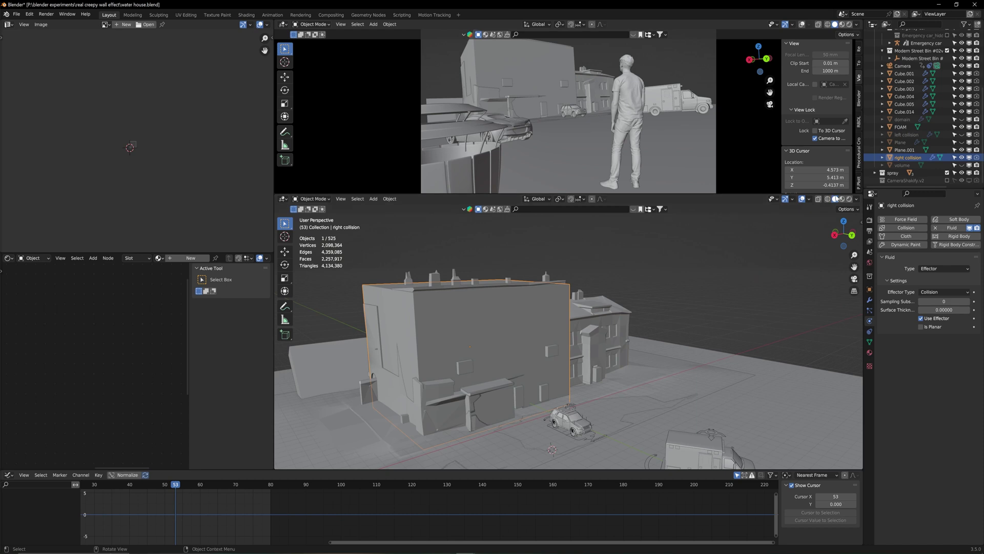
Compare material preview with solid grey shading, zooming in on the right collision wall
{"action": "left_click", "coordinate": [842, 199]}
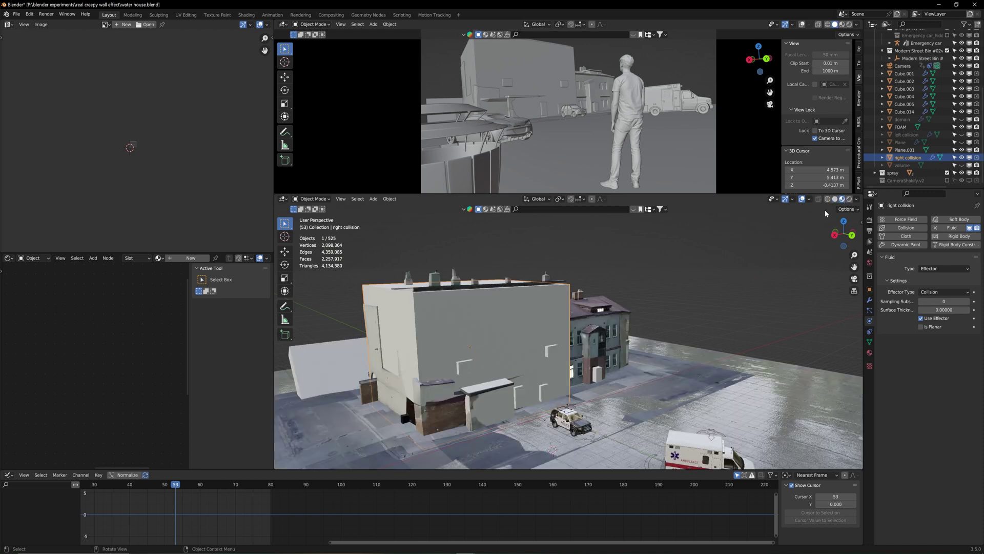
{"action": "middle_click_drag", "start_coordinate": [525, 352], "coordinate": [730, 230]}
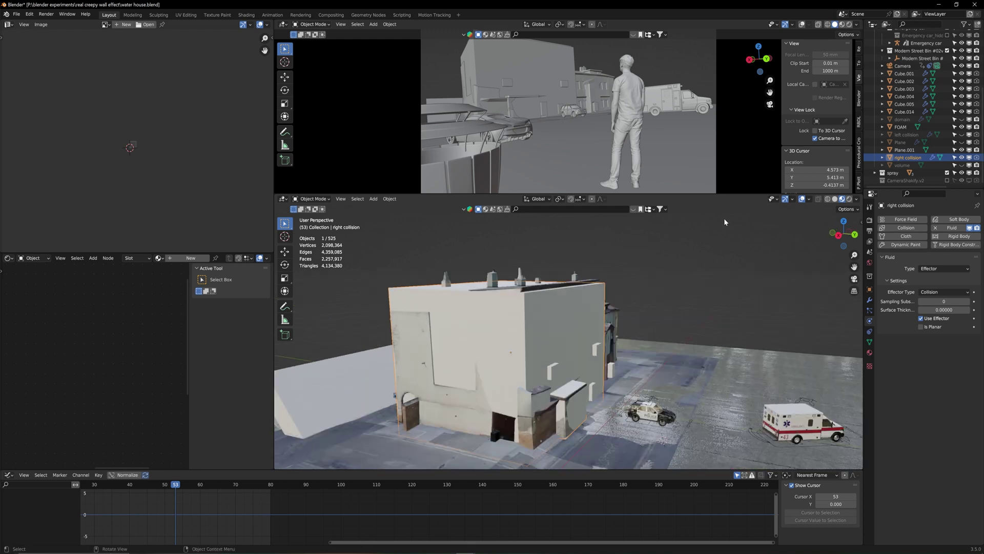
{"action": "left_click", "coordinate": [834, 199]}
{"action": "scroll", "coordinate": [552, 404], "scroll_direction": "up", "scroll_amount": 6}
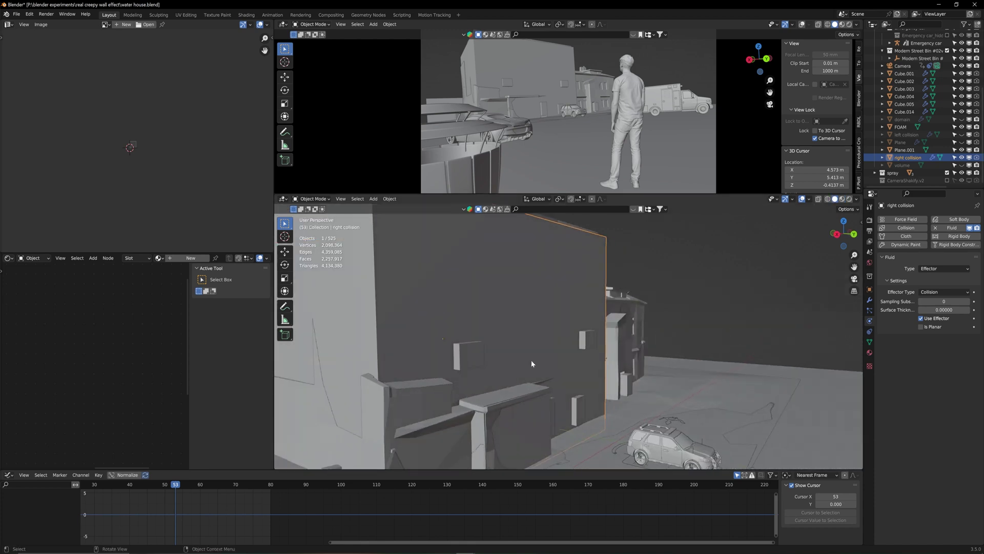
{"action": "key", "text": "KP_Divide"}
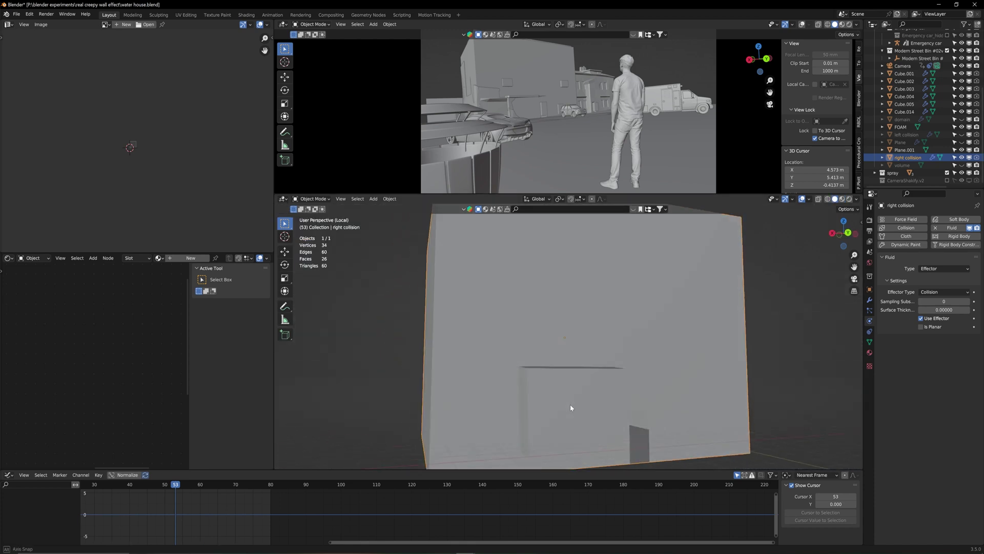
{"action": "middle_click_drag", "start_coordinate": [539, 393], "coordinate": [558, 397]}
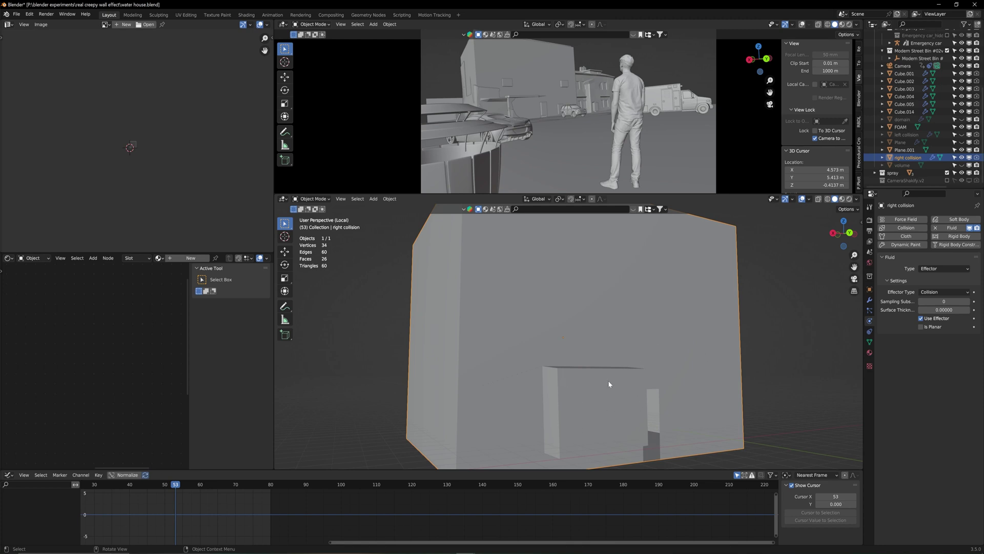
{"action": "middle_click_drag", "start_coordinate": [636, 398], "coordinate": [589, 416]}
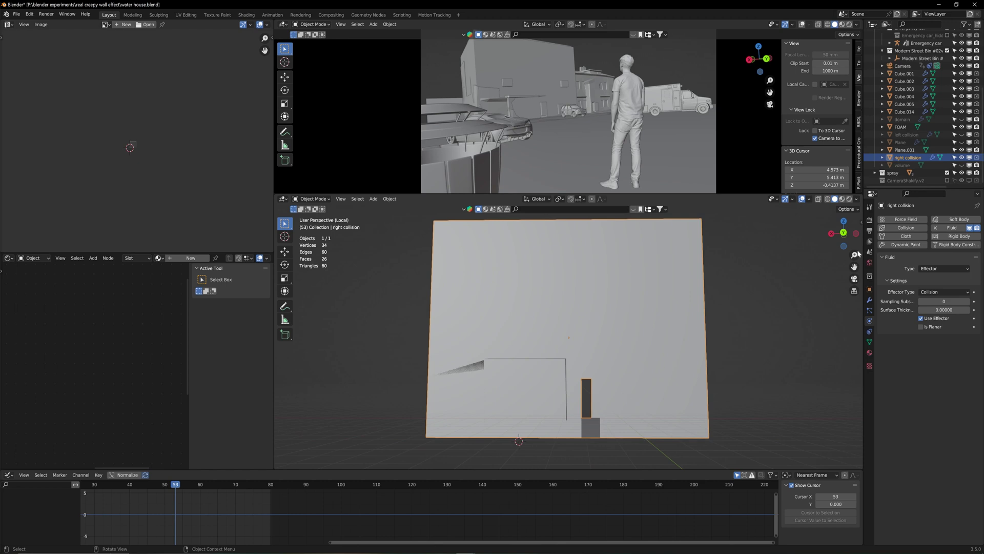
{"action": "key", "text": "KP_Divide"}
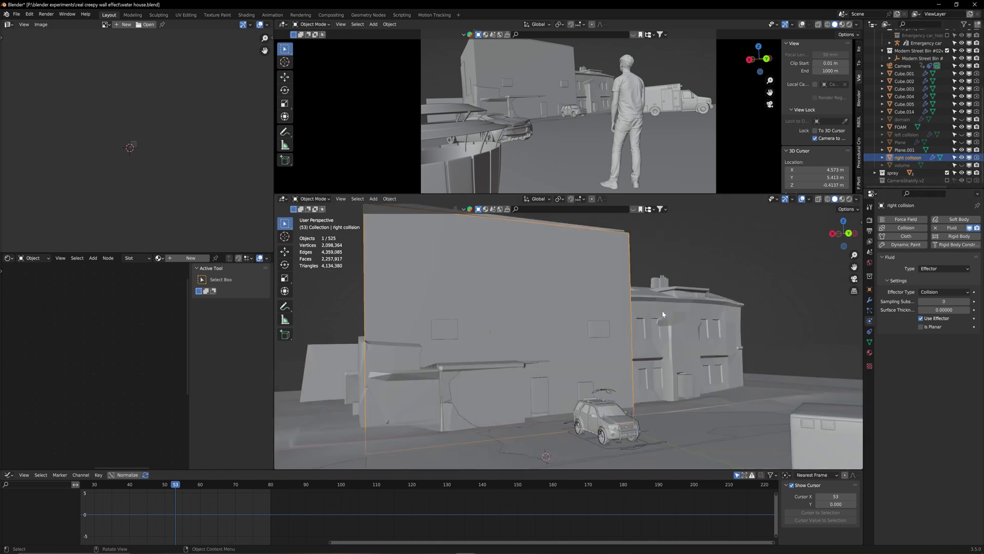
{"action": "middle_click_drag", "start_coordinate": [650, 338], "coordinate": [557, 379]}
{"action": "left_click", "coordinate": [537, 397]}
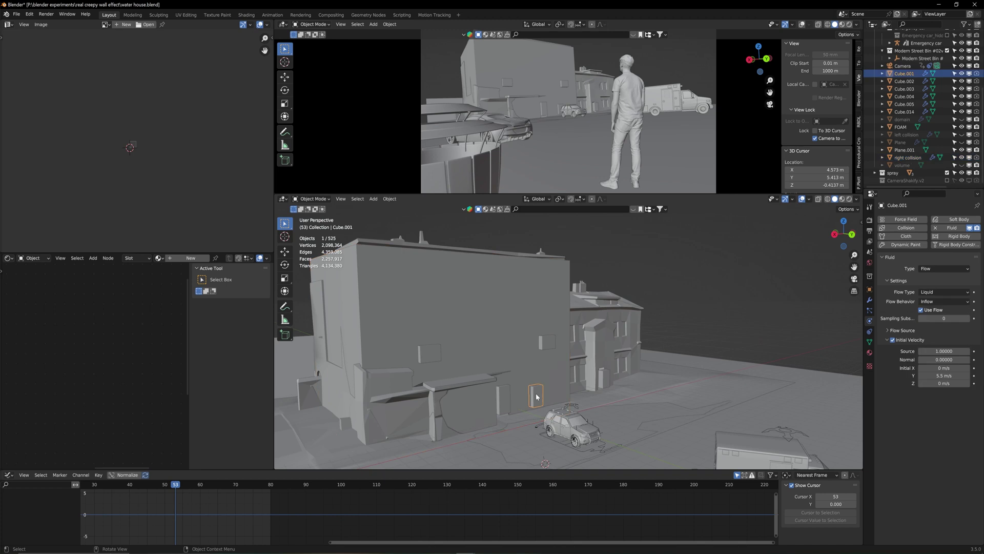
{"action": "left_click", "coordinate": [509, 400]}
{"action": "left_click", "coordinate": [546, 347]}
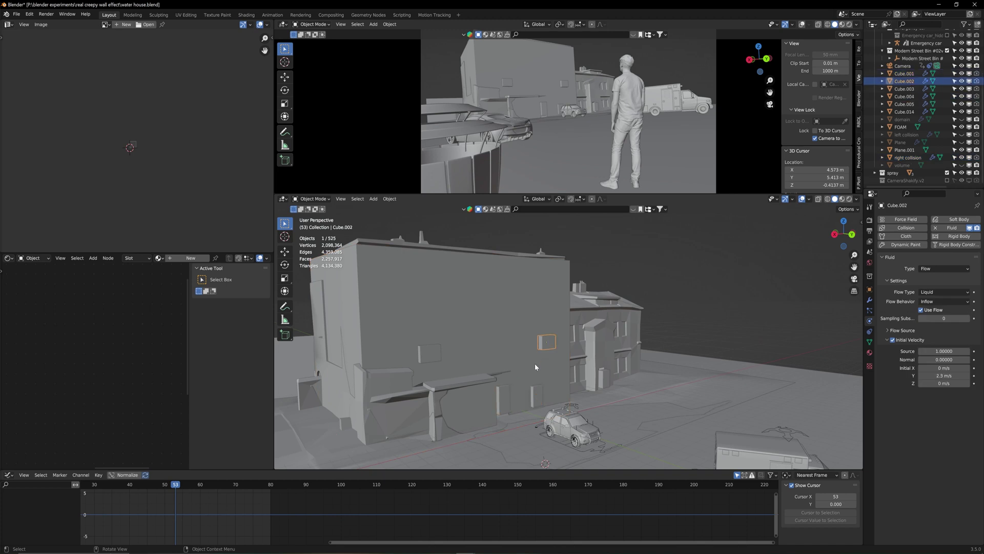
{"action": "middle_click_drag", "start_coordinate": [535, 368], "coordinate": [530, 362]}
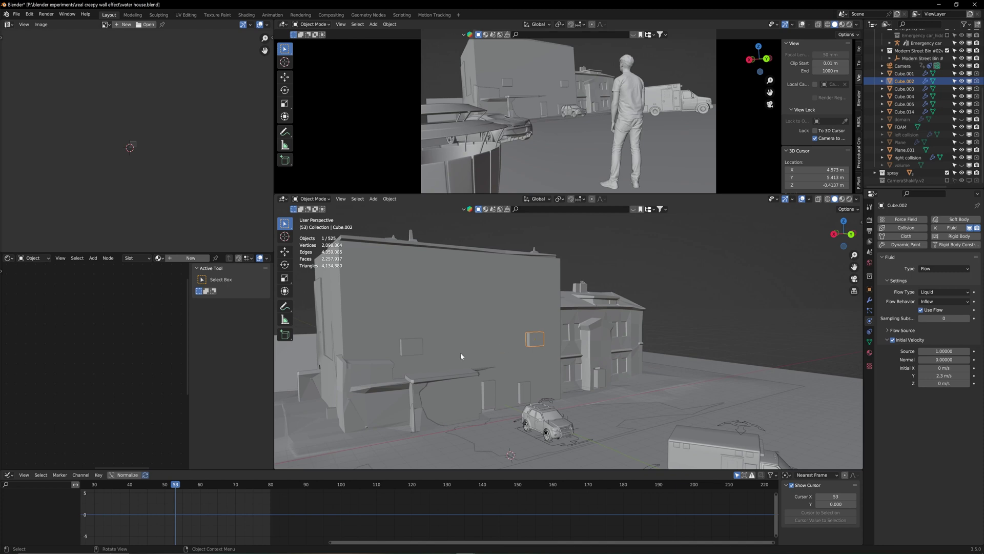
{"action": "left_click", "coordinate": [525, 392]}
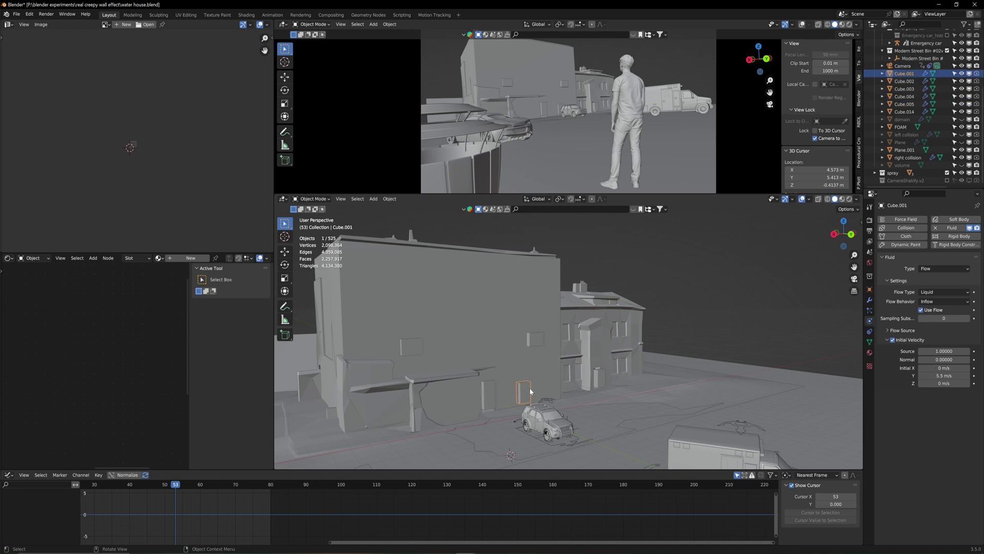
{"action": "left_click", "coordinate": [487, 336]}
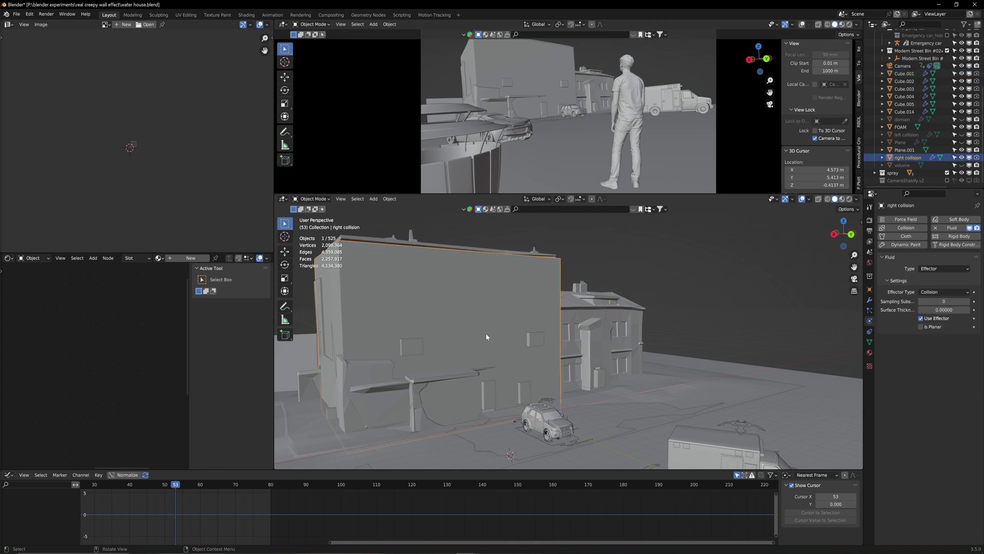
{"action": "key", "text": "KP_Divide"}
Hide the right collision wall and inspect the revealed building facade from several angles
{"action": "middle_click_drag", "start_coordinate": [485, 336], "coordinate": [625, 408]}
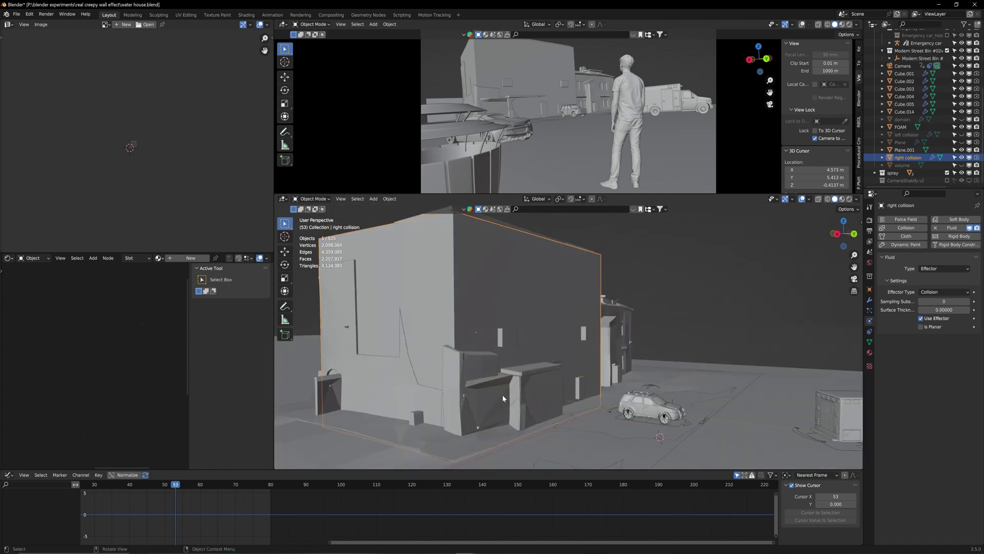
{"action": "left_click", "coordinate": [961, 158]}
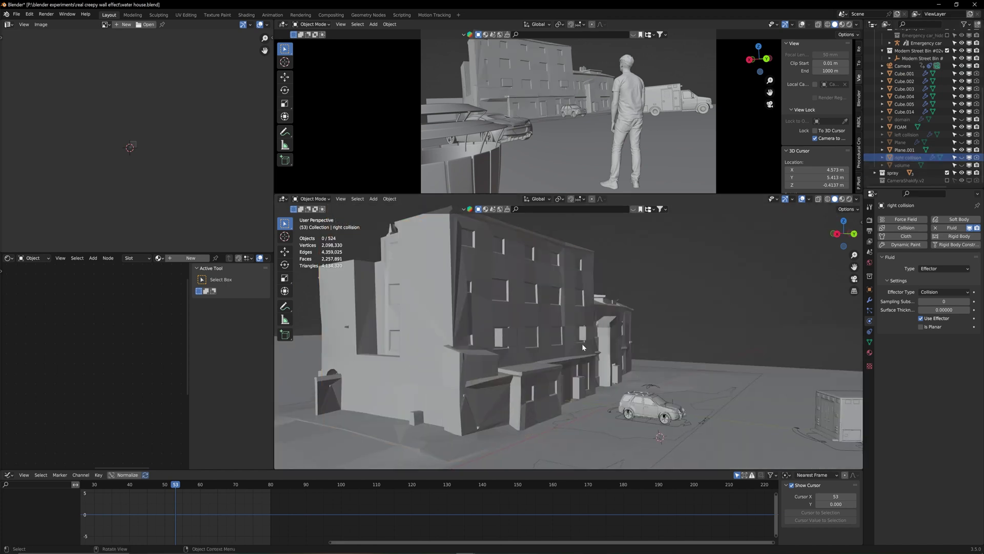
{"action": "middle_click_drag", "start_coordinate": [554, 354], "coordinate": [518, 356]}
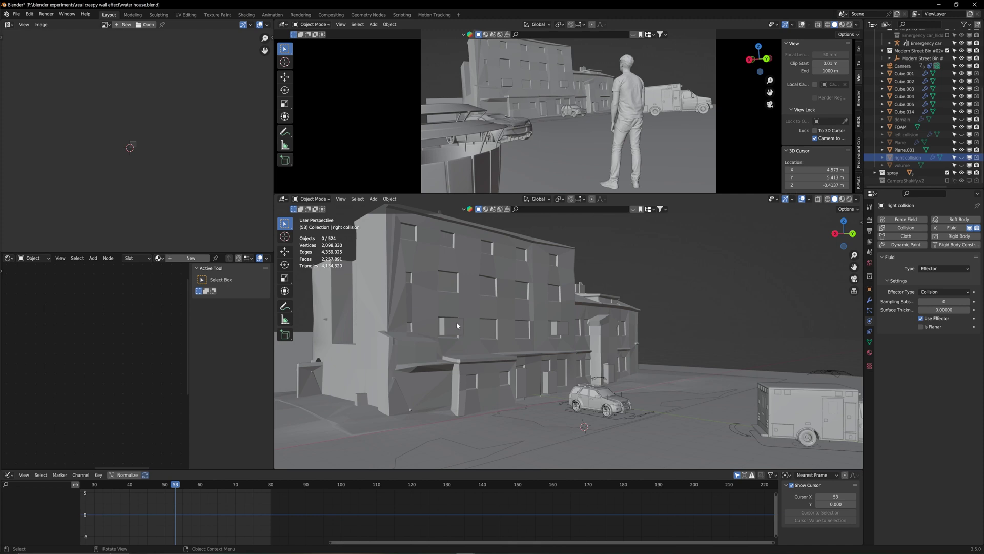
{"action": "scroll", "coordinate": [461, 334], "scroll_direction": "up", "scroll_amount": 8}
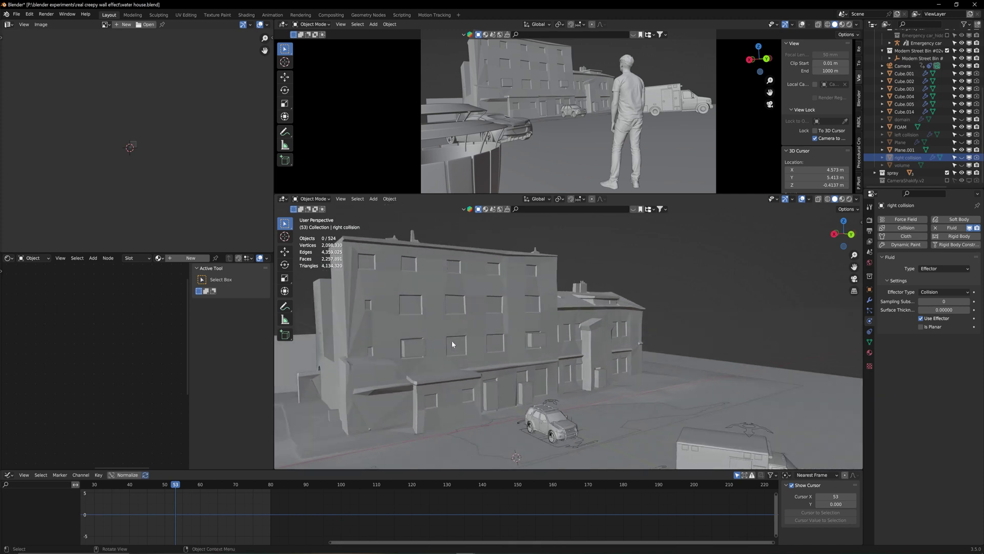
{"action": "middle_click_drag", "start_coordinate": [429, 364], "coordinate": [483, 364]}
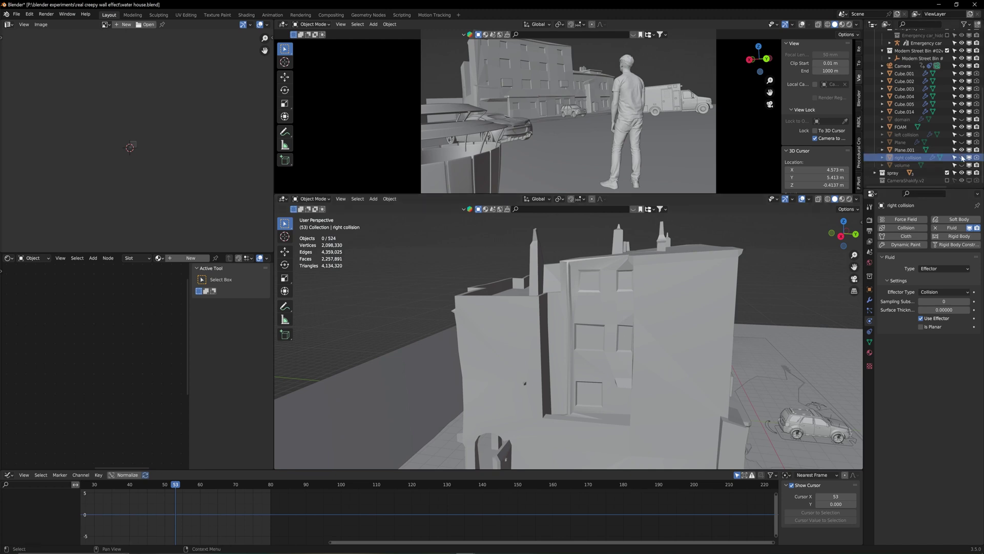
Briefly show the right collision wall again, then hide it and look down on the building
{"action": "left_click", "coordinate": [962, 157]}
{"action": "middle_click_drag", "start_coordinate": [685, 292], "coordinate": [404, 375]}
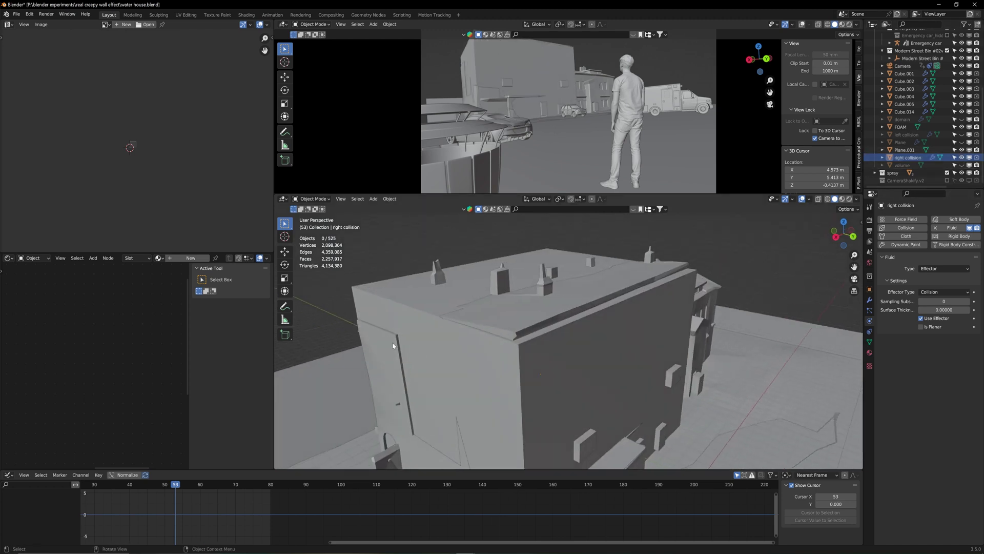
{"action": "left_click", "coordinate": [968, 158]}
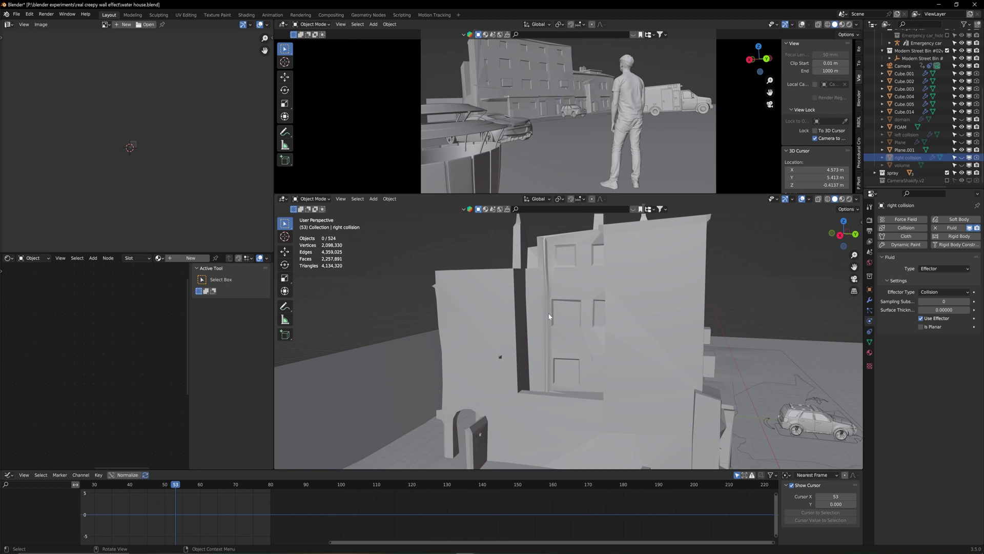
{"action": "middle_click_drag", "start_coordinate": [554, 327], "coordinate": [482, 359]}
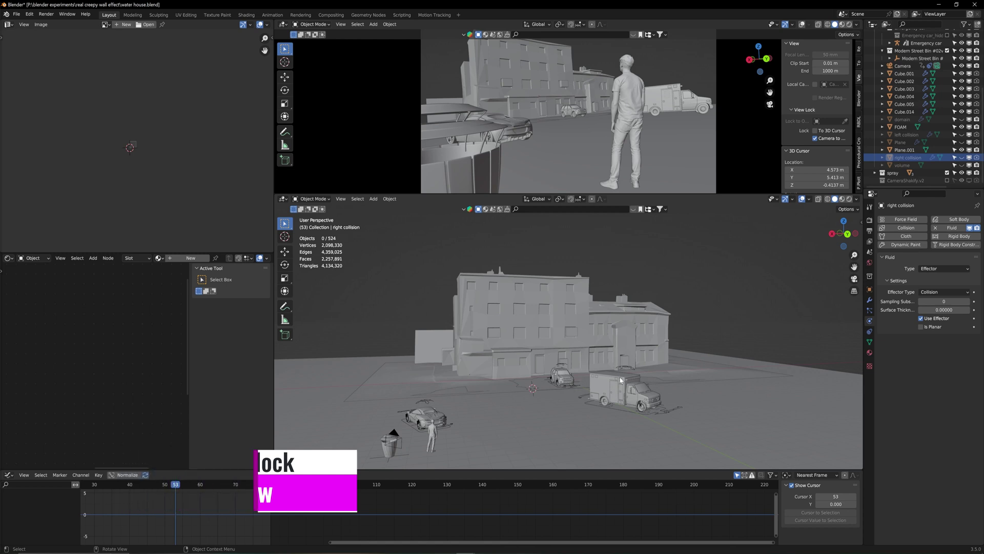
{"action": "mouse_move", "coordinate": [607, 383]}
{"action": "middle_mouse_down"}
{"action": "mouse_move", "coordinate": [564, 385]}
{"action": "mouse_move", "coordinate": [603, 386]}
{"action": "middle_mouse_up"}
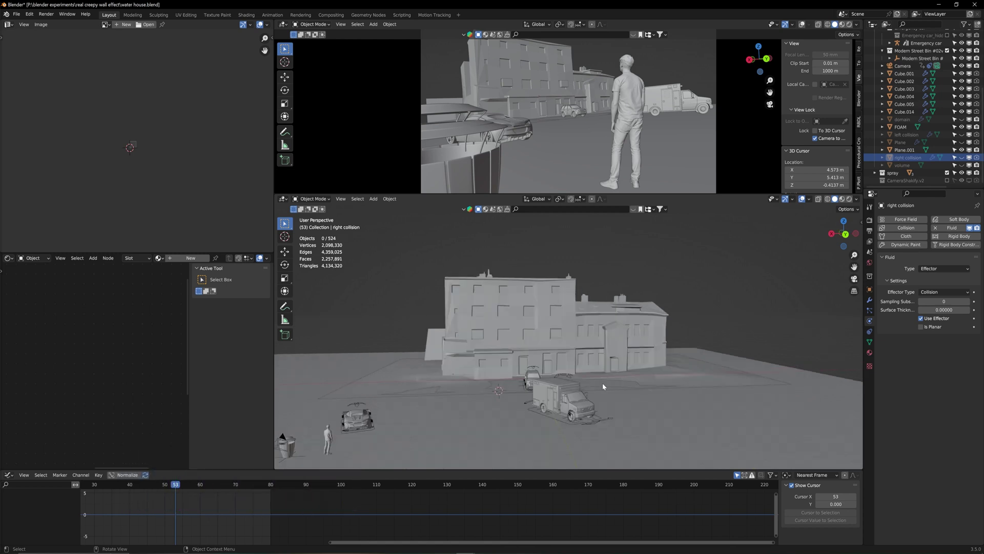